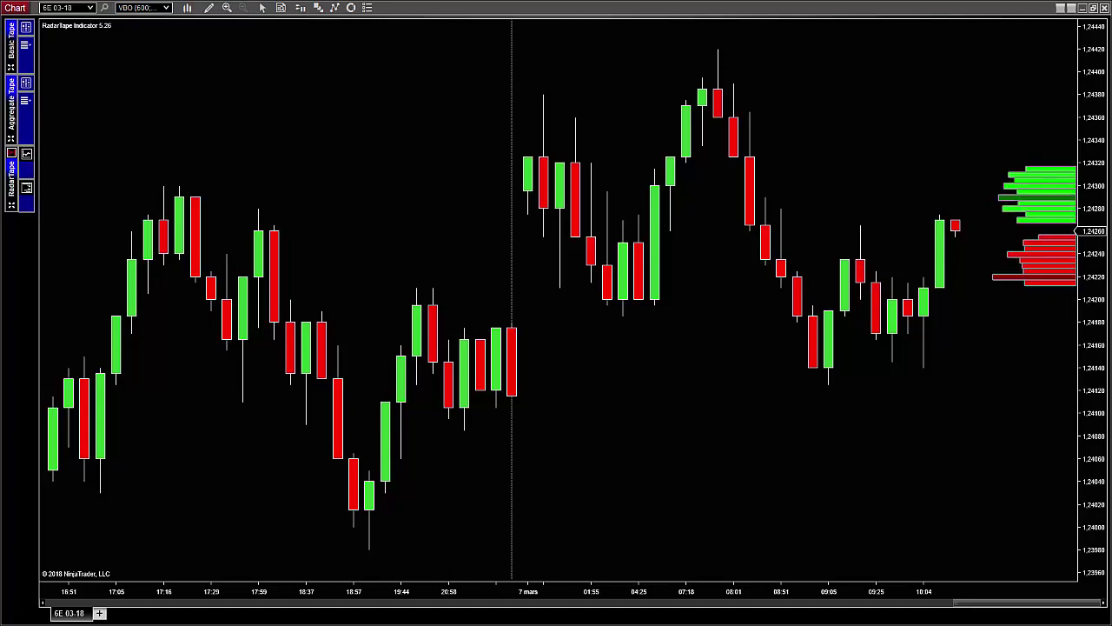
# Switch to the Control Center and create a new Level II window from the New menu.
pyautogui.hotkey('alt', 'Tab')
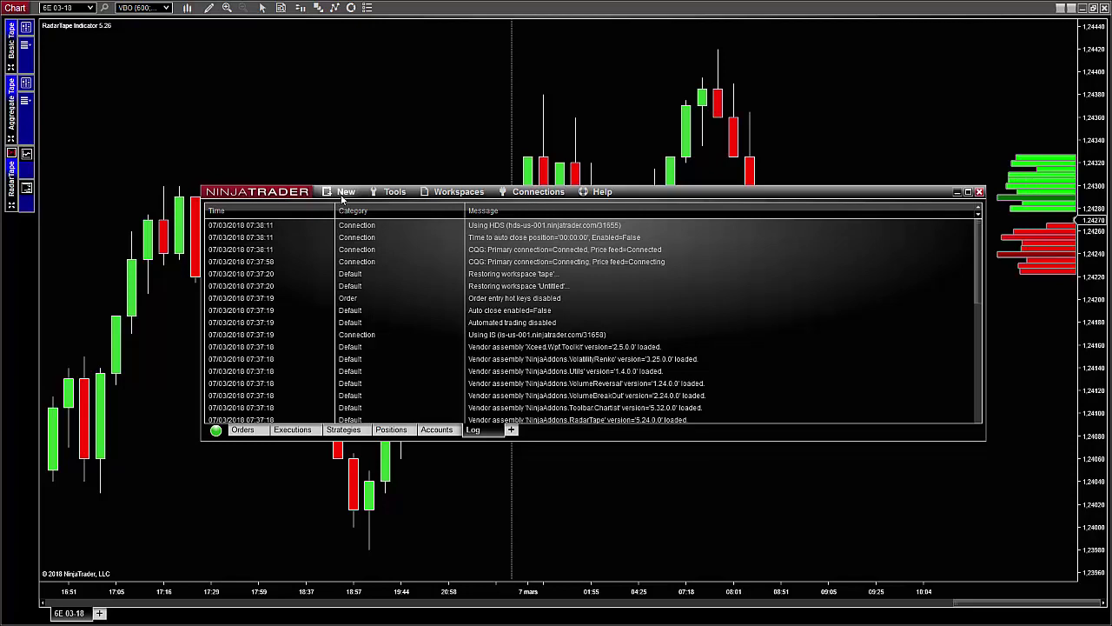
pyautogui.click(345, 193)
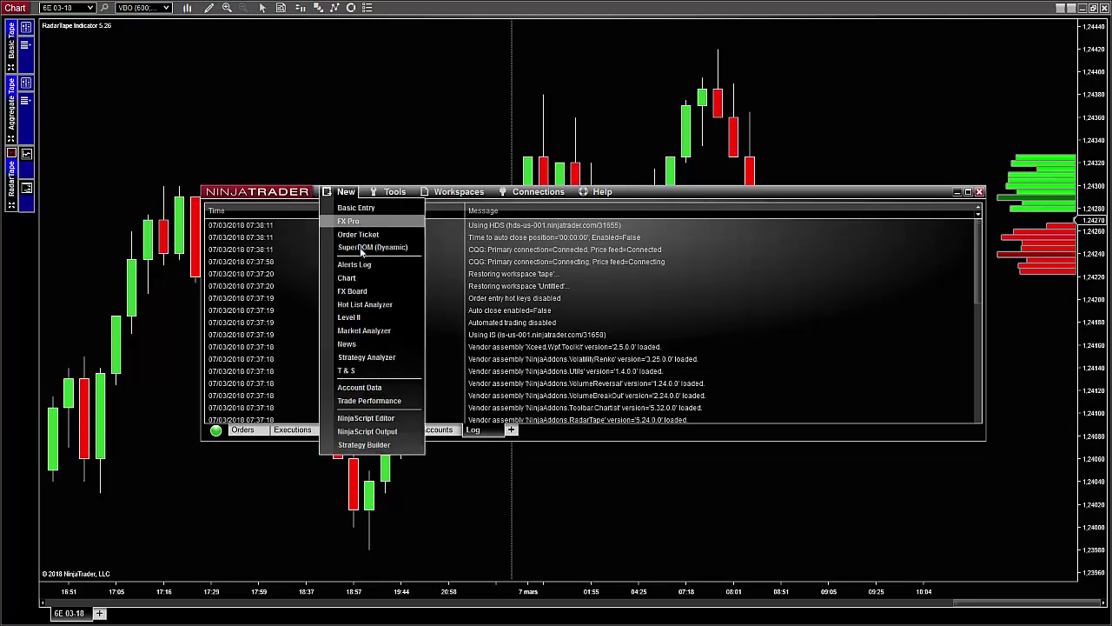
pyautogui.click(360, 319)
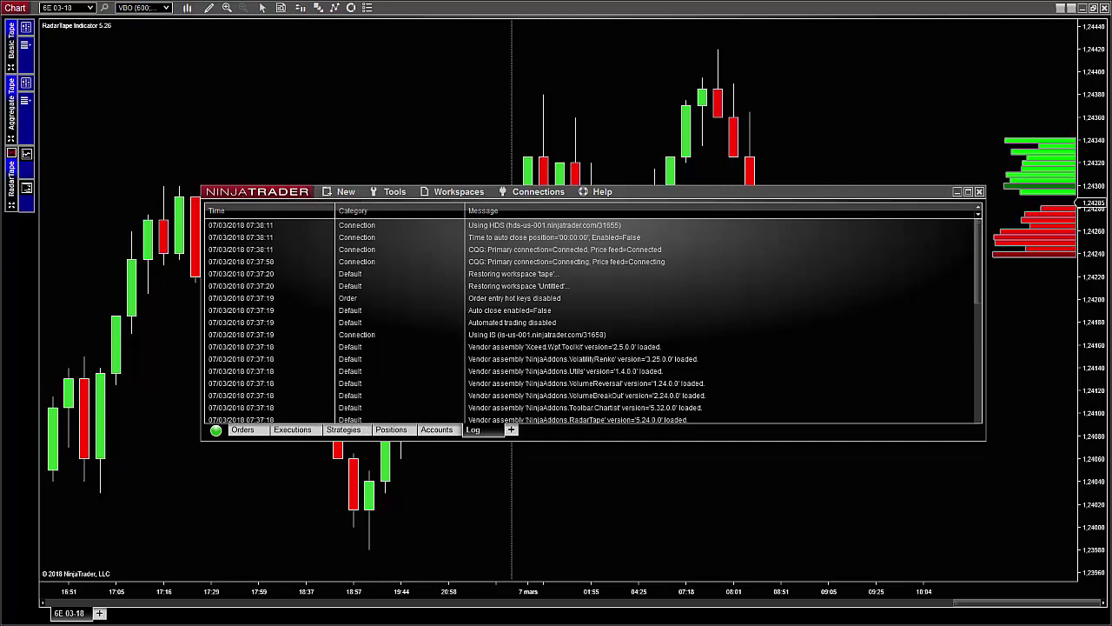
# Nudge the Level II window left and keep its instrument set to 6E 03-18.
pyautogui.moveTo(565, 150); pyautogui.dragTo(528, 158)
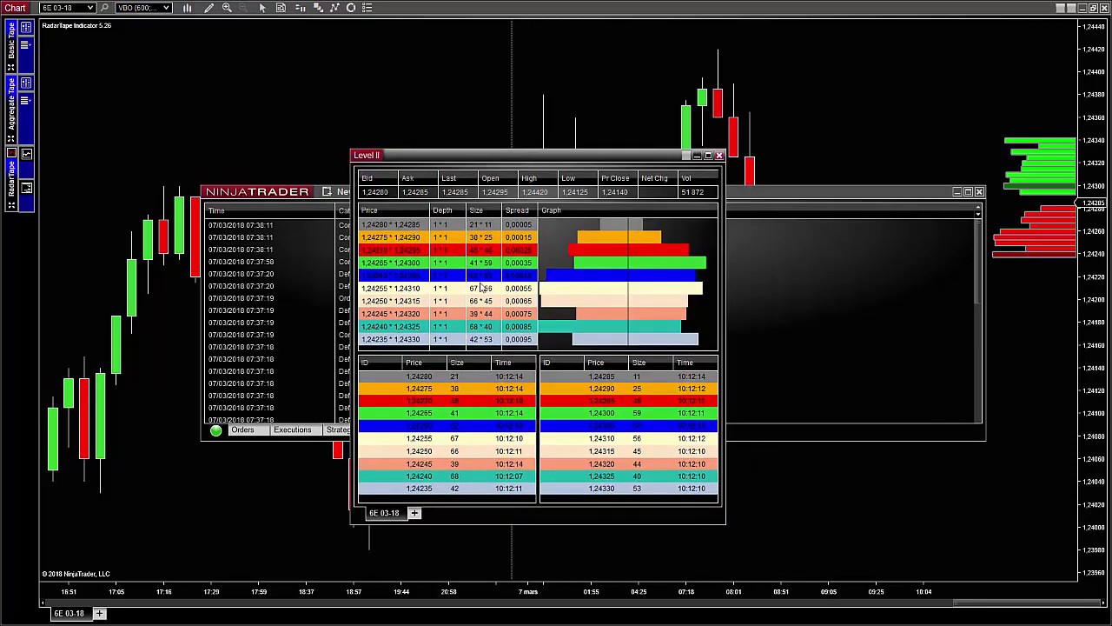
pyautogui.rightClick(483, 219)
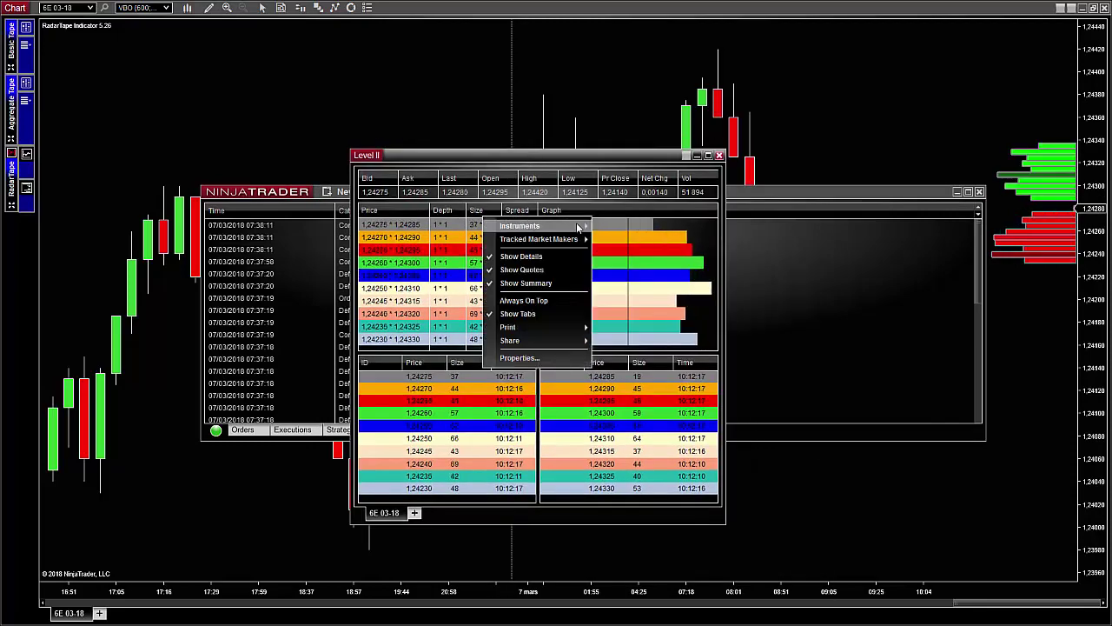
pyautogui.click(613, 233)
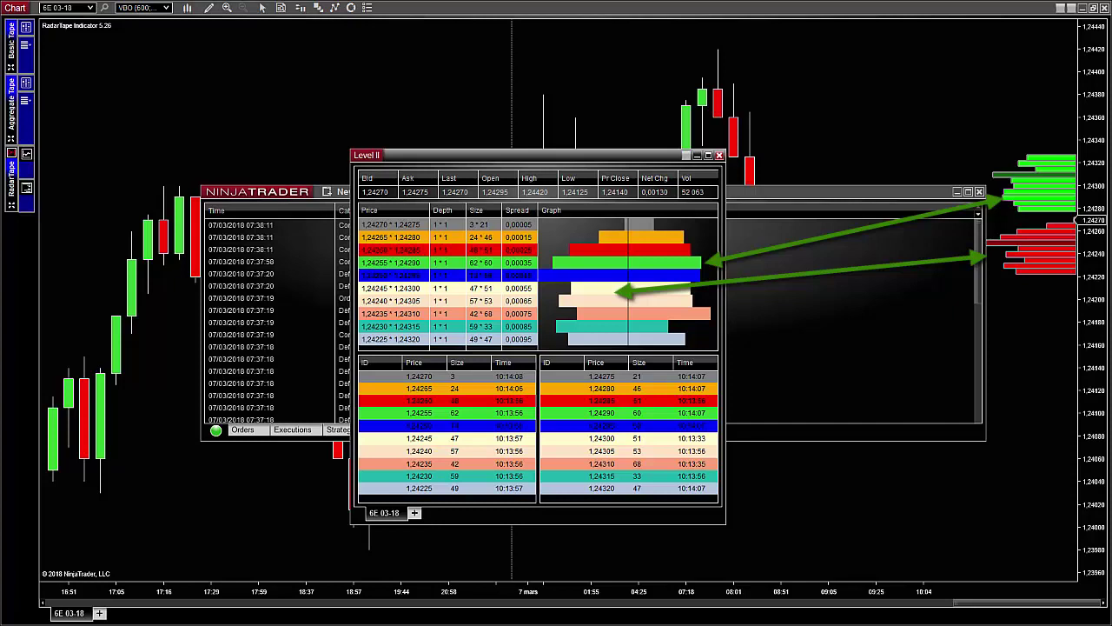
# Close Level II, minimize the Control Center, and show RadarTape's Main Ladder order-book settings.
pyautogui.click(697, 155)
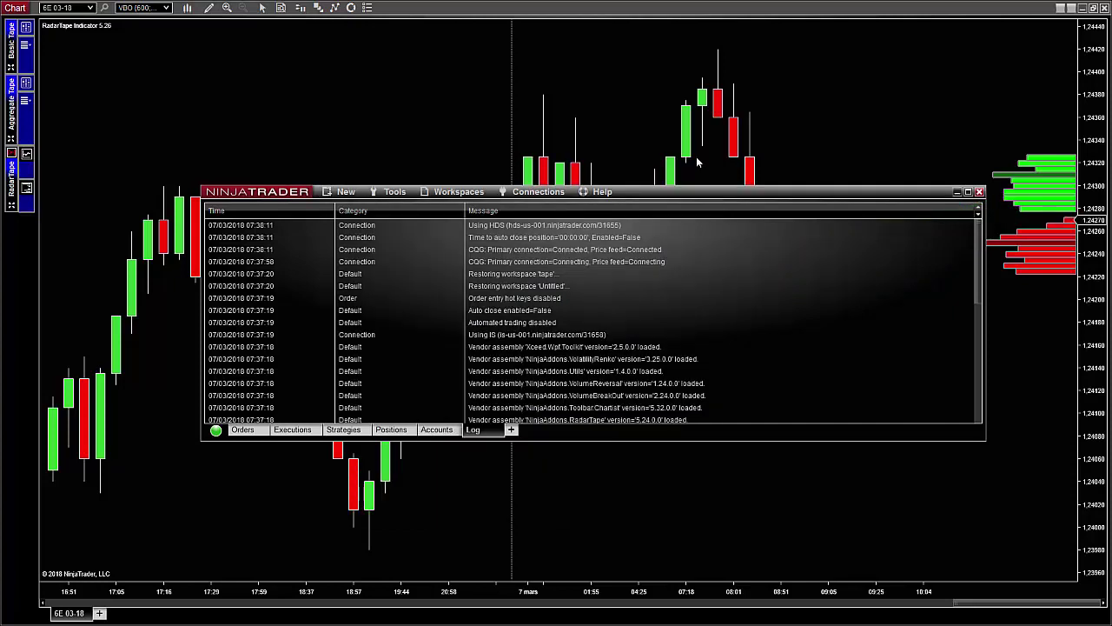
pyautogui.click(956, 192)
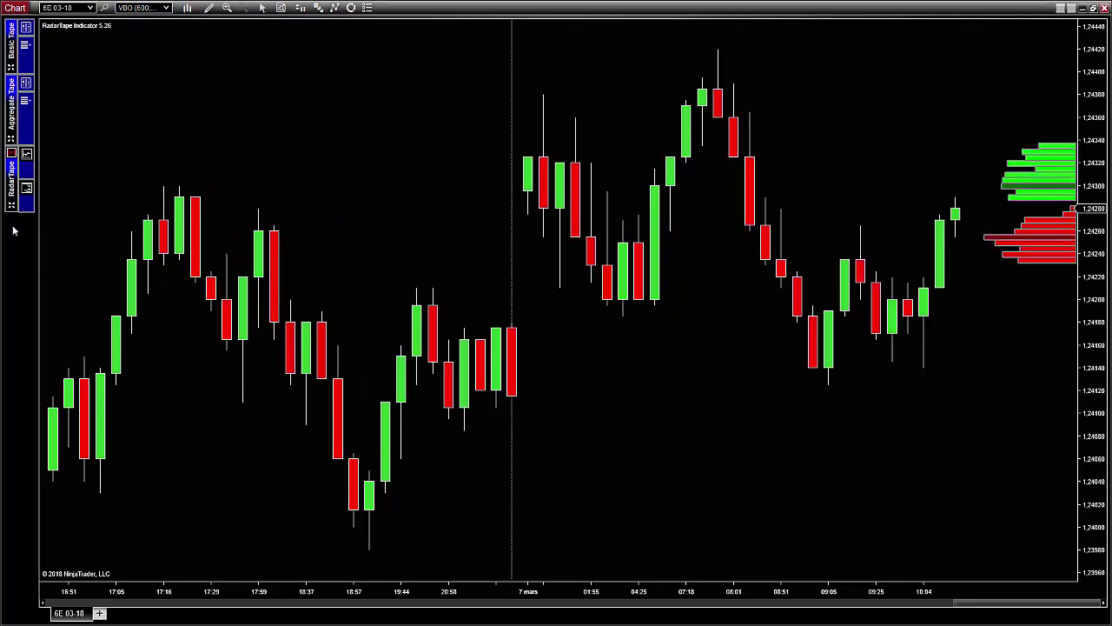
pyautogui.click(16, 177)
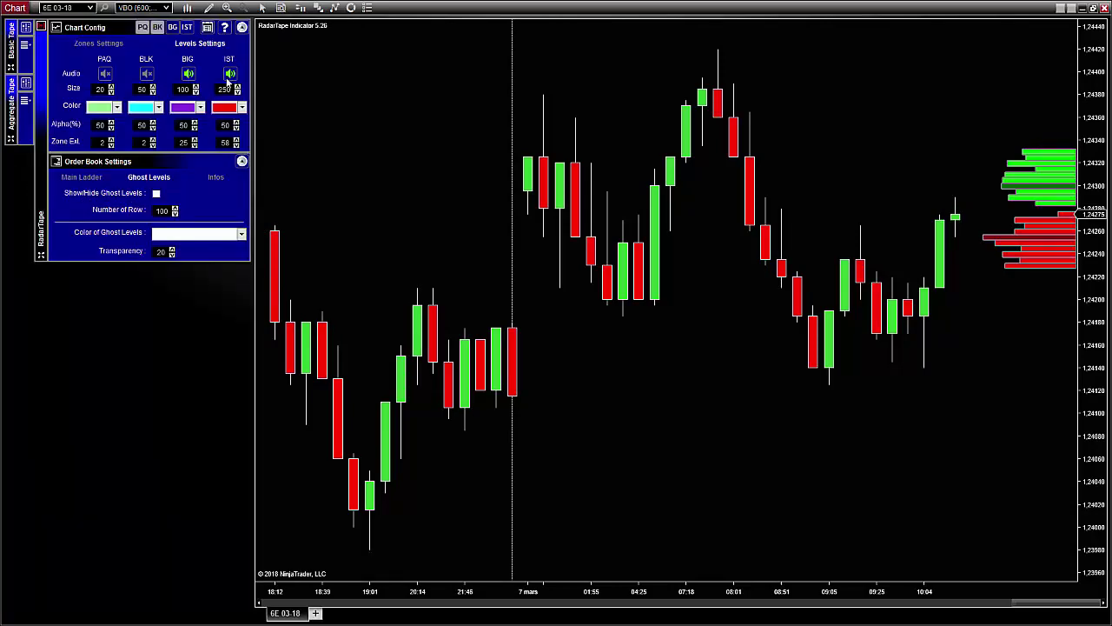
pyautogui.click(241, 27)
pyautogui.click(95, 59)
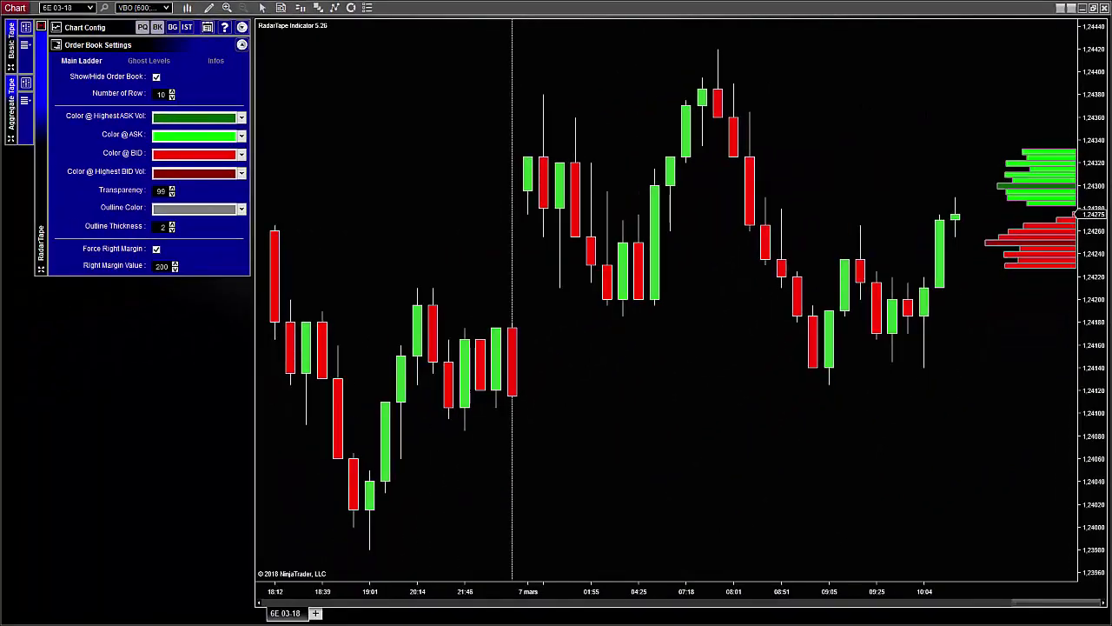
# Toggle Show/Hide Order Book off and back on for the chart's ladder.
pyautogui.click(156, 77)
pyautogui.click(155, 78)
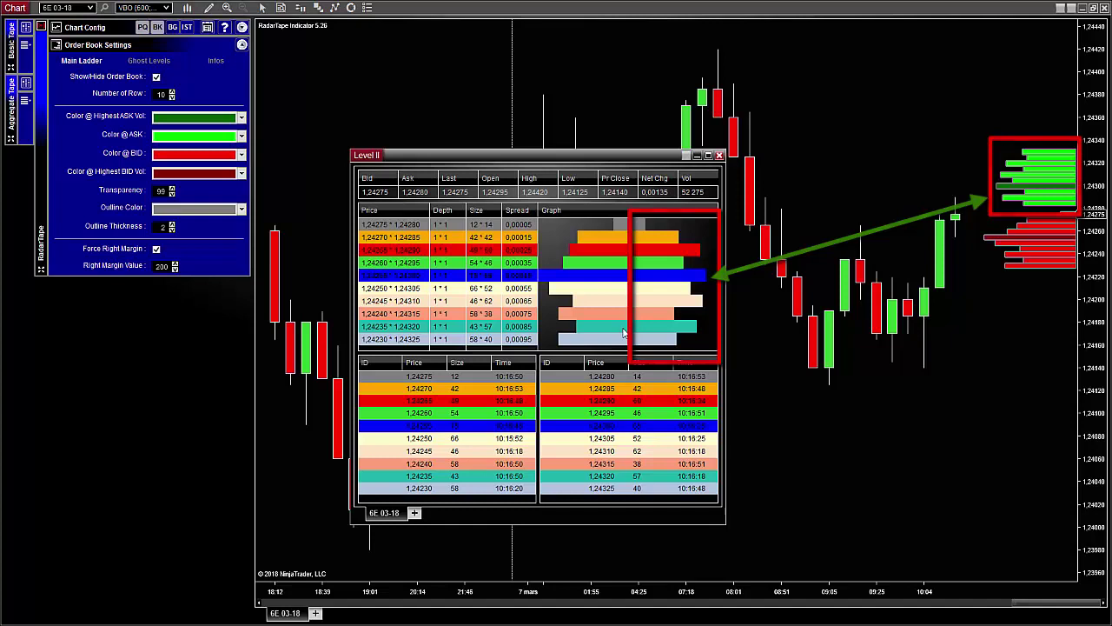
# Close the Level II depth window.
pyautogui.click(720, 155)
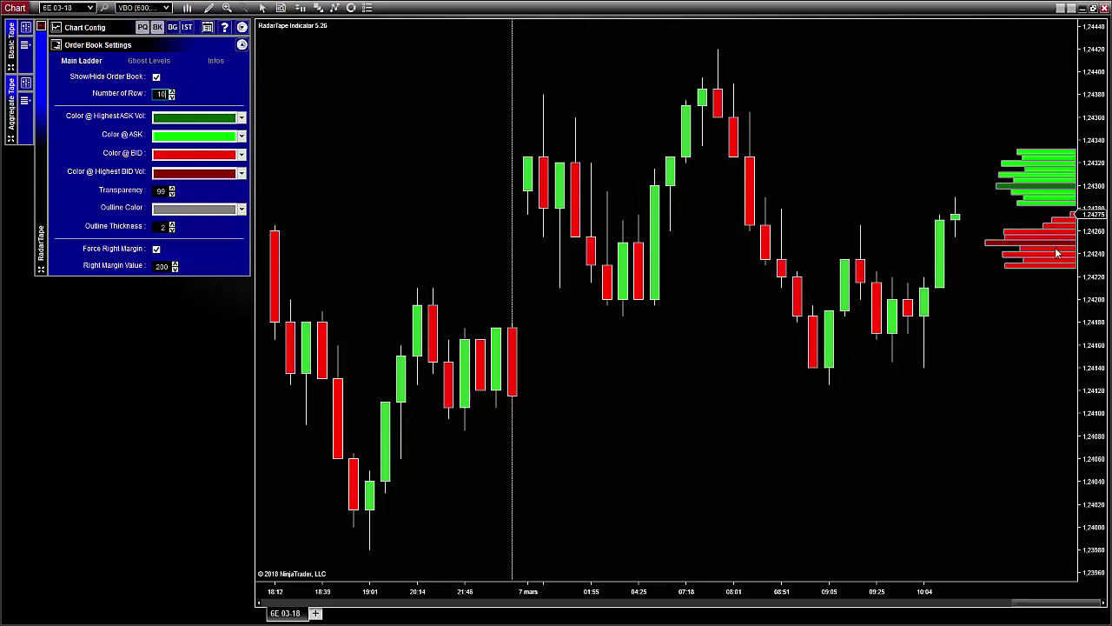
# Review the ask and highest-ask-volume colour choices, leaving both unchanged.
pyautogui.click(240, 135)
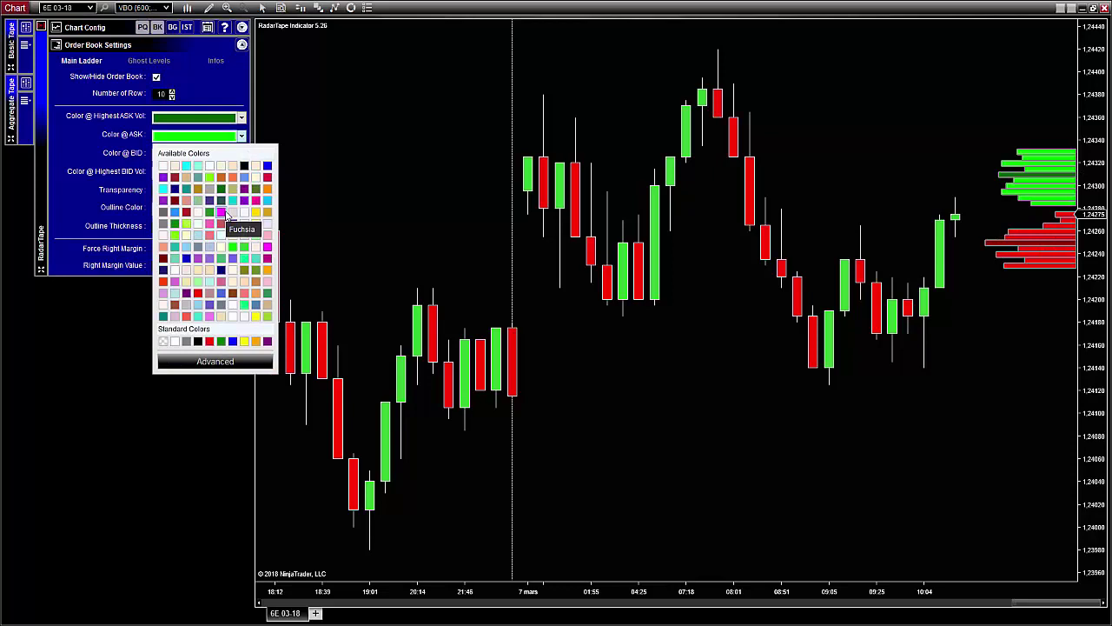
pyautogui.click(241, 137)
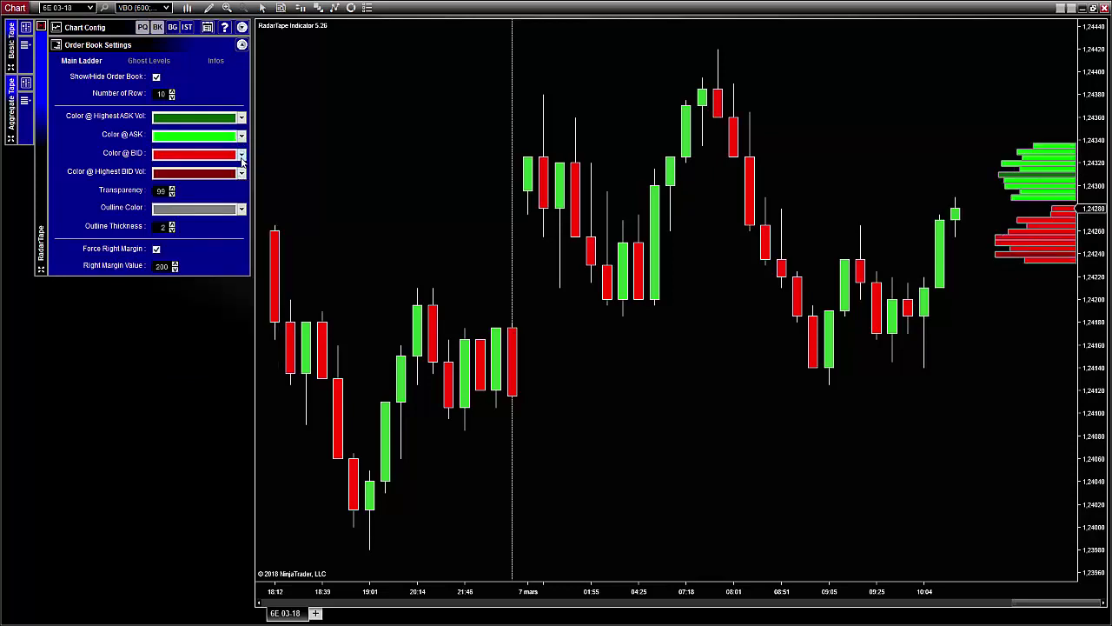
pyautogui.click(241, 117)
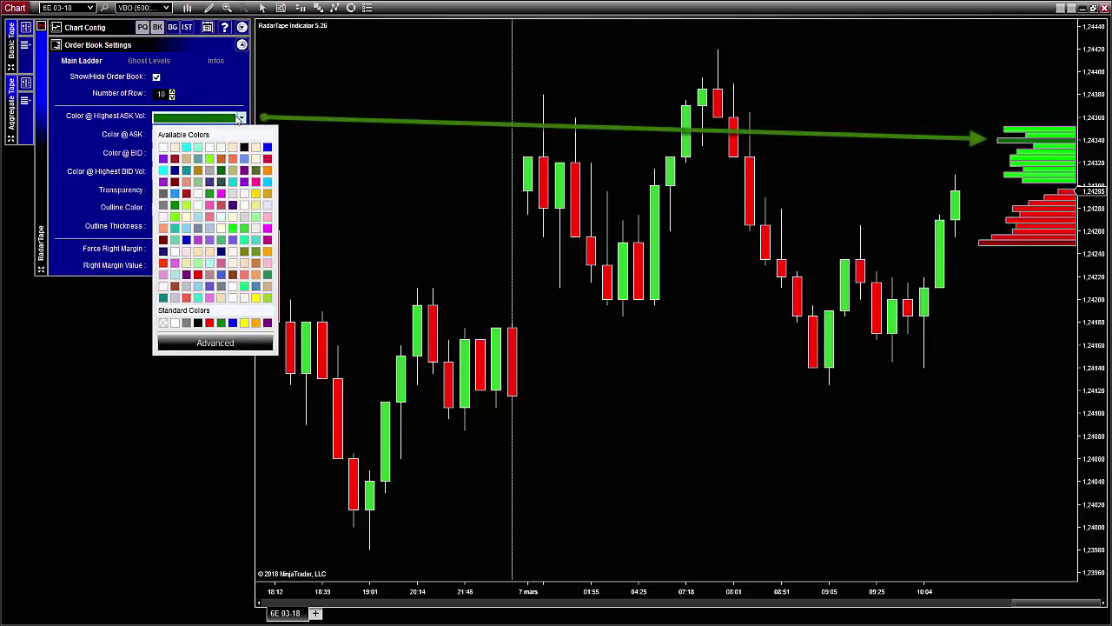
pyautogui.click(241, 119)
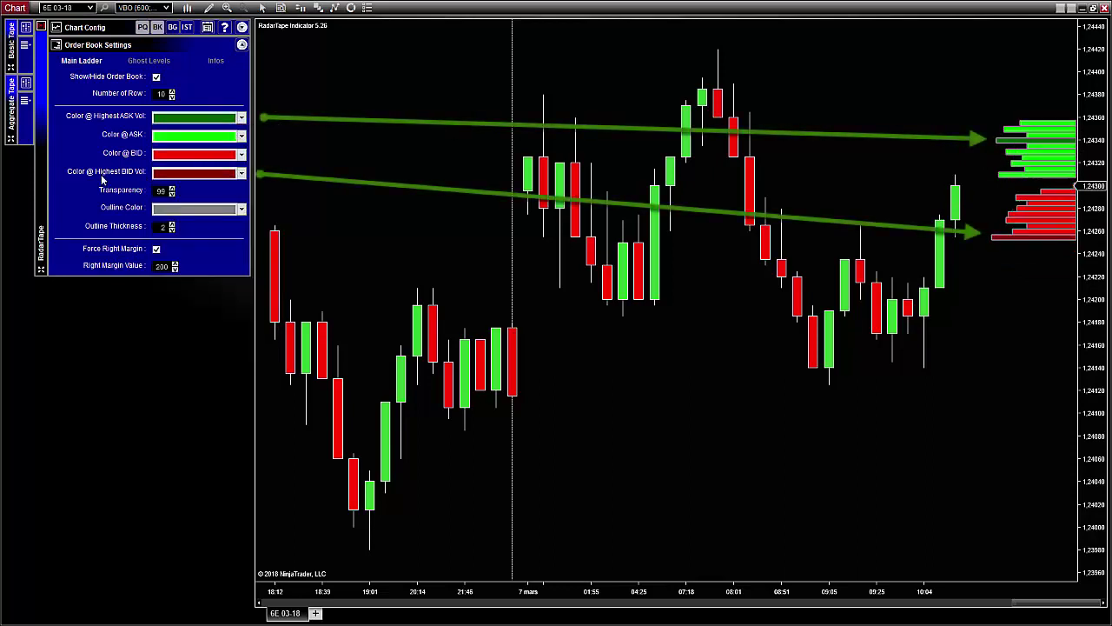
# Set ladder transparency to 50, with white bar outlines at thickness 1.
pyautogui.click(160, 190)
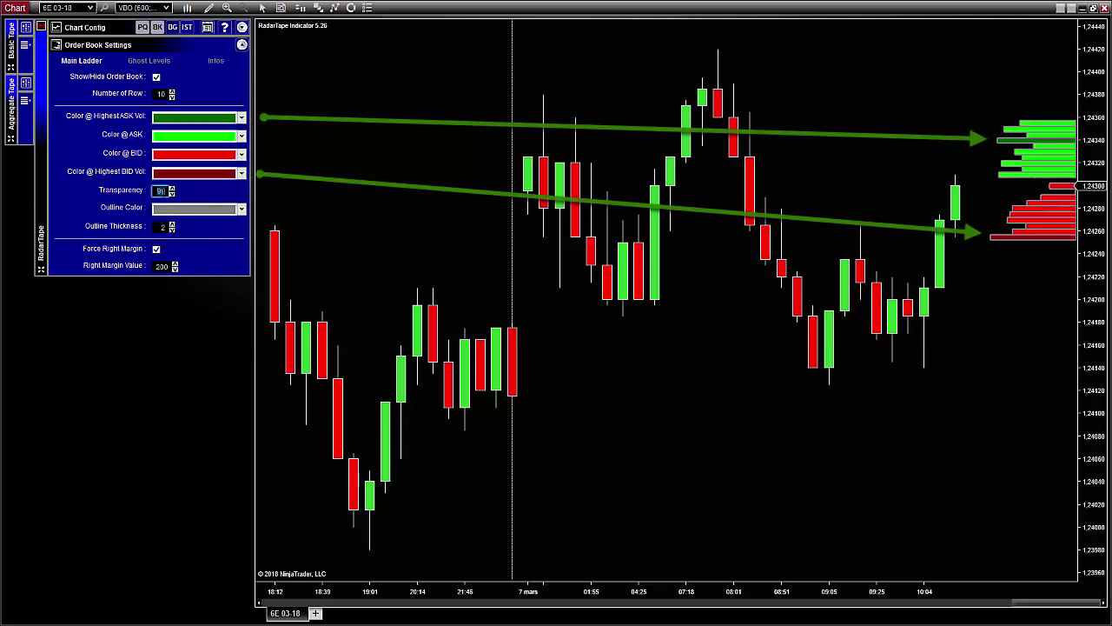
pyautogui.write('50')
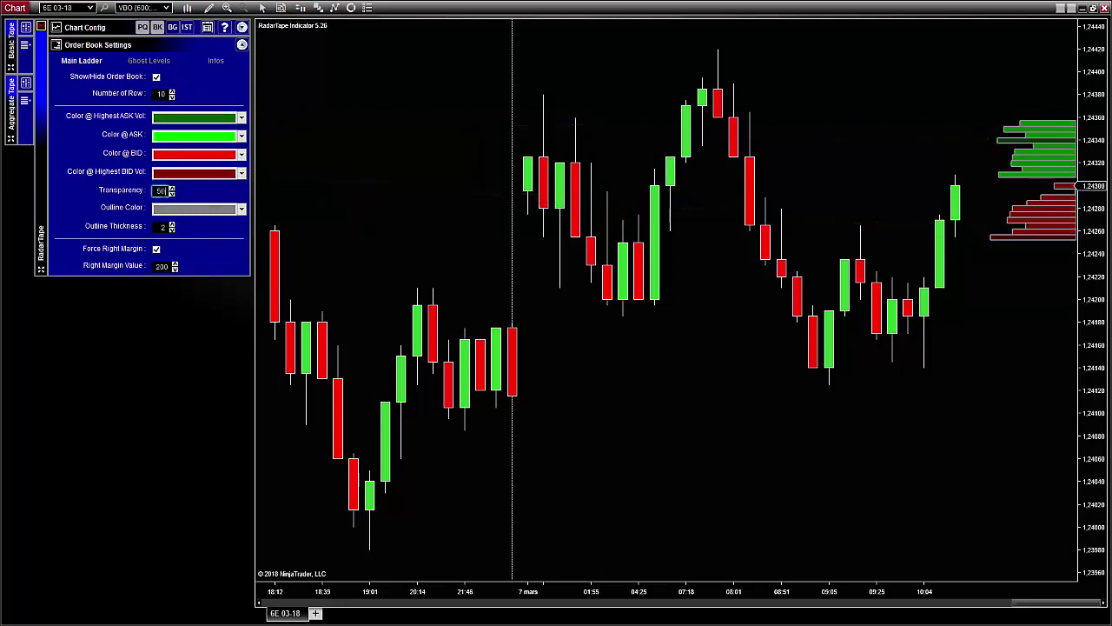
pyautogui.click(165, 212)
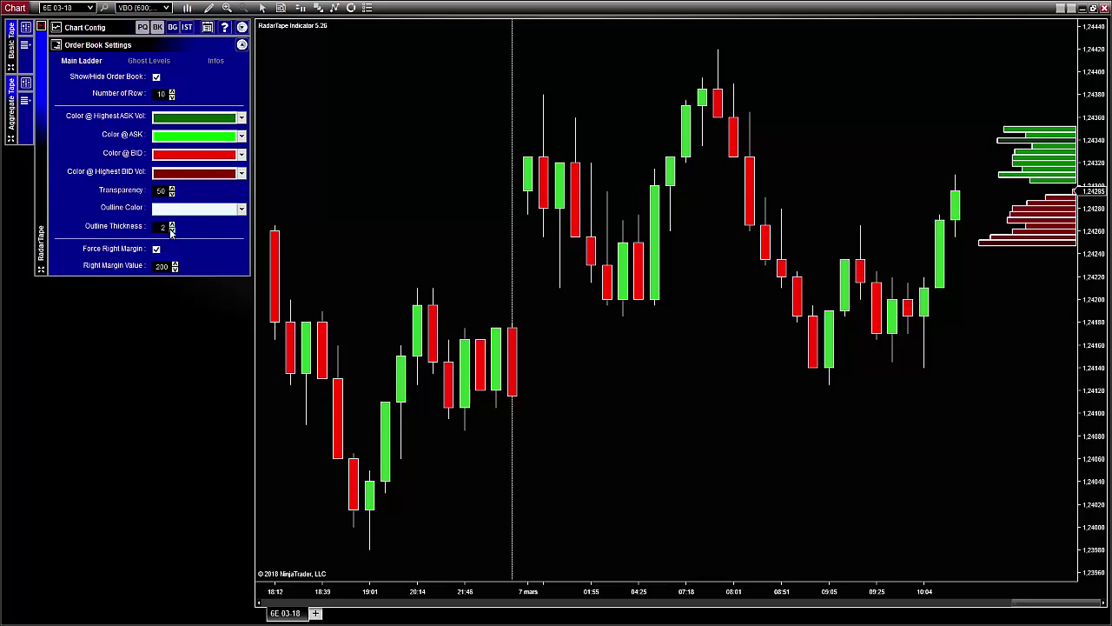
pyautogui.click(172, 229)
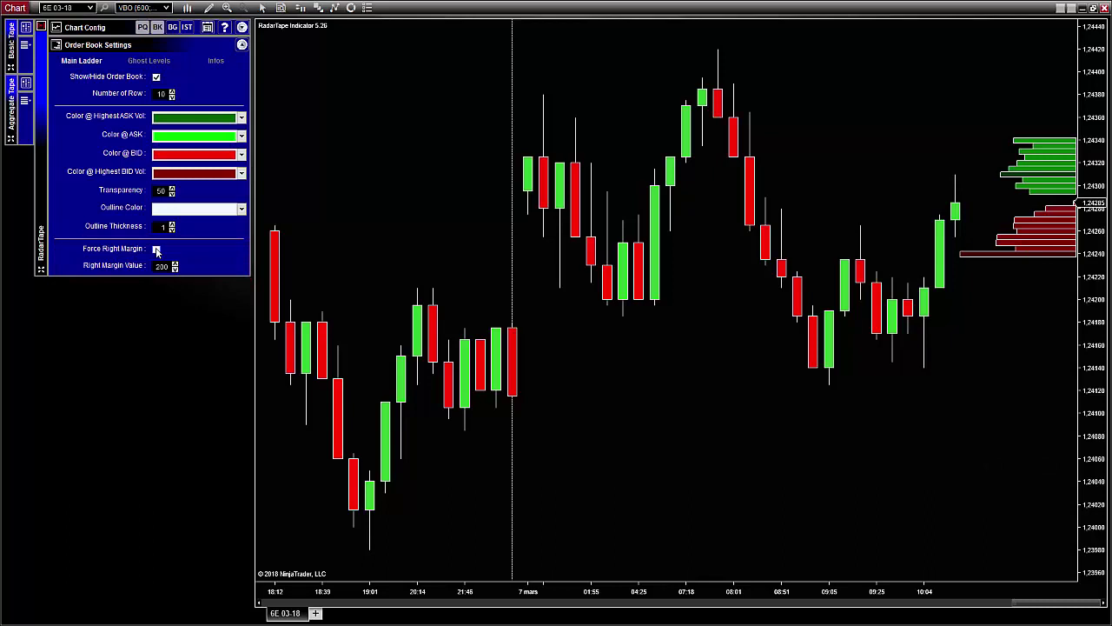
# Enable Force Right Margin and set the Right Margin Value to 200.
pyautogui.click(156, 250)
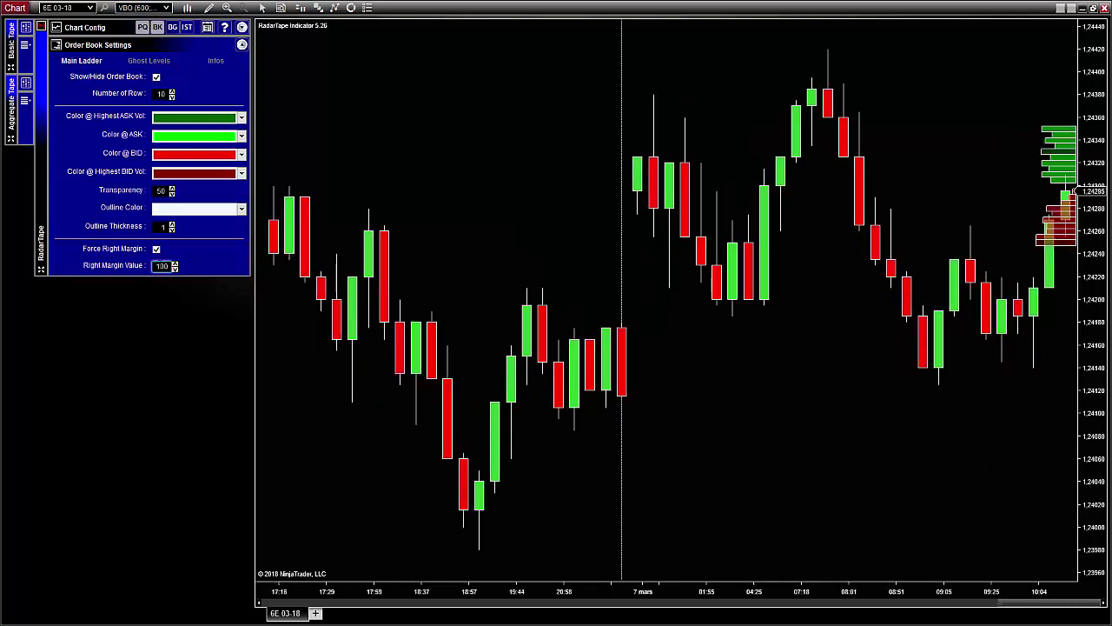
pyautogui.press('Return')
pyautogui.hotkey('ctrl', 'a')
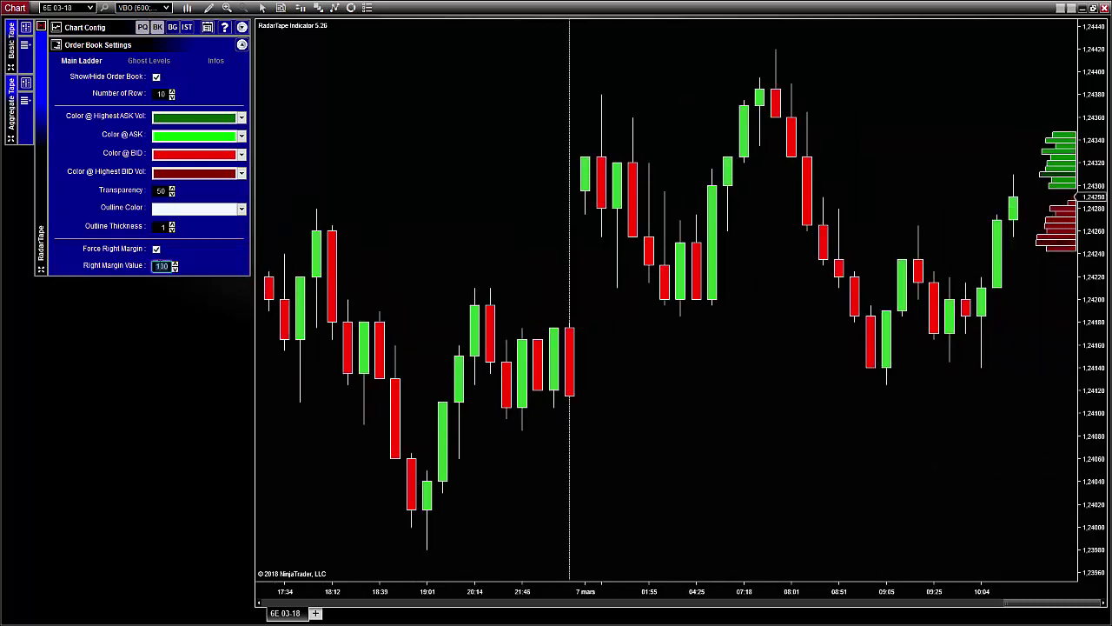
pyautogui.write('200')
pyautogui.press('Return')
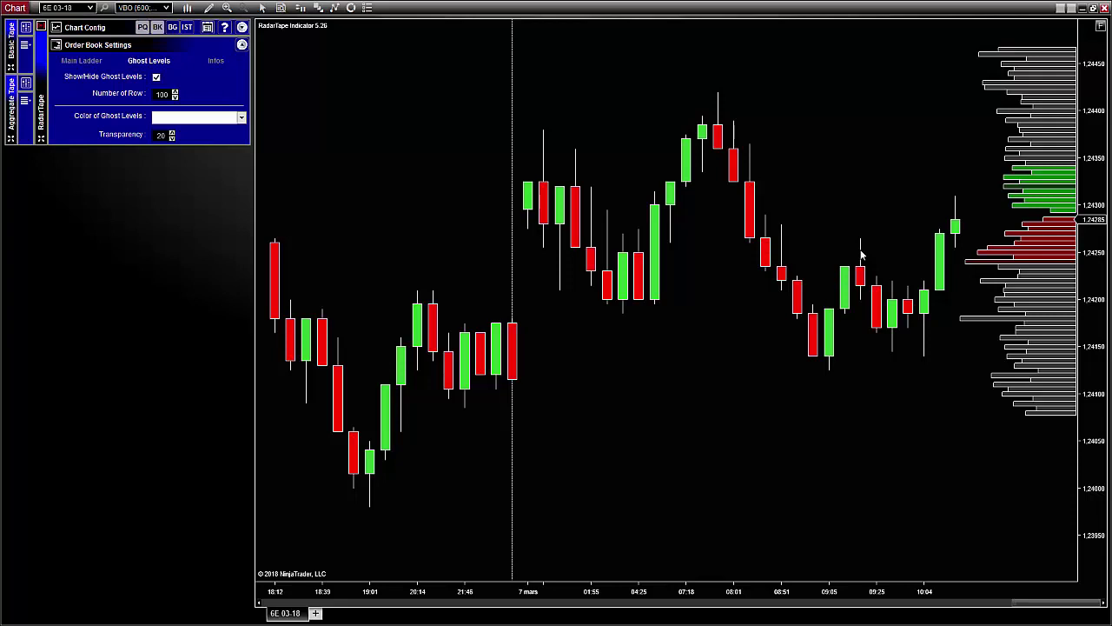
pyautogui.click(81, 60)
pyautogui.click(152, 60)
pyautogui.click(156, 78)
pyautogui.click(155, 78)
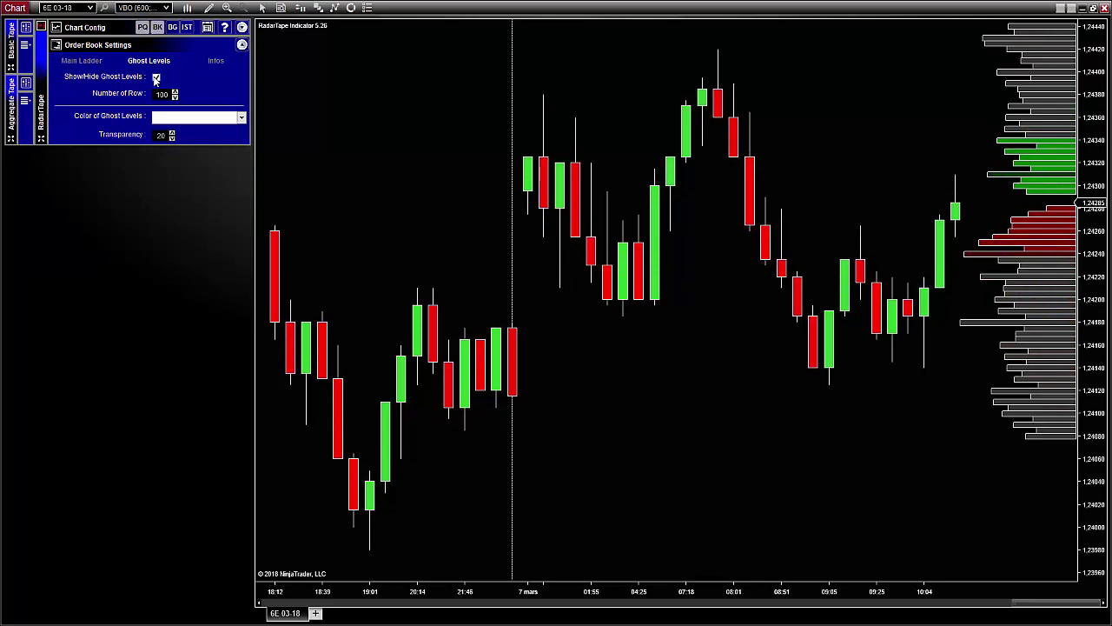
pyautogui.moveTo(1096, 157); pyautogui.dragTo(1096, 192)
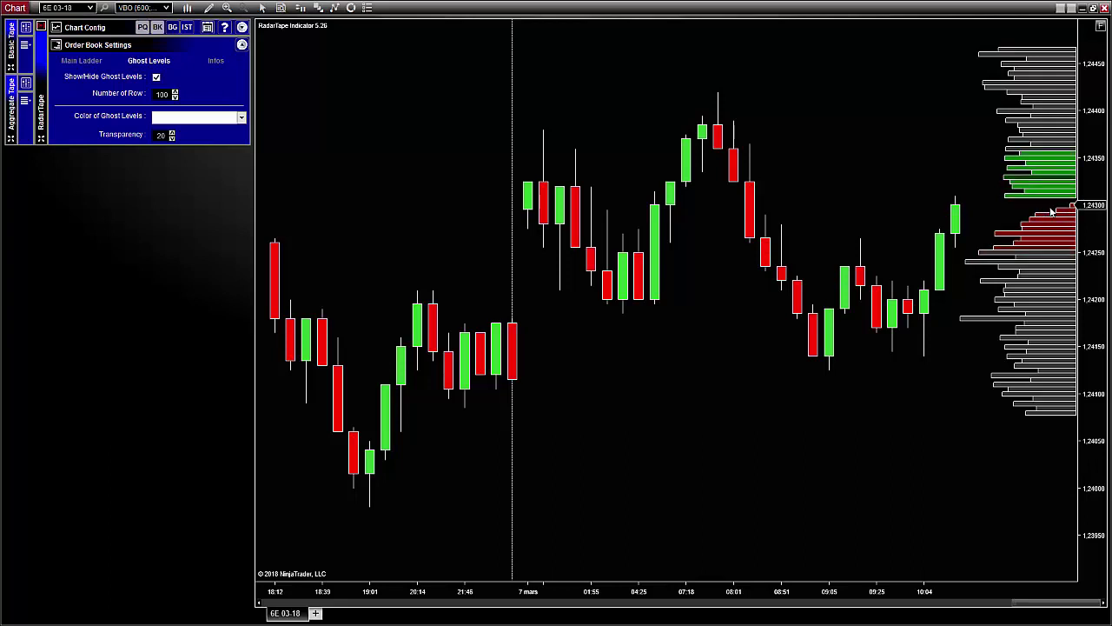
pyautogui.moveTo(970, 320)
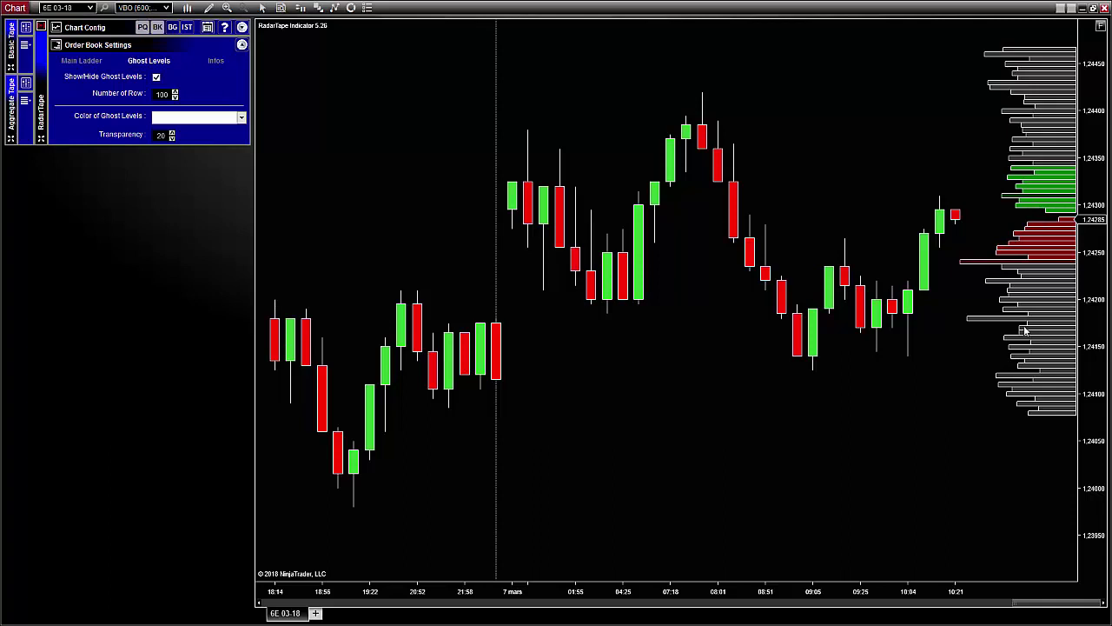
# Re-enter the ghost levels row count, typing 40 and then 20.
pyautogui.click(161, 93)
pyautogui.write('40')
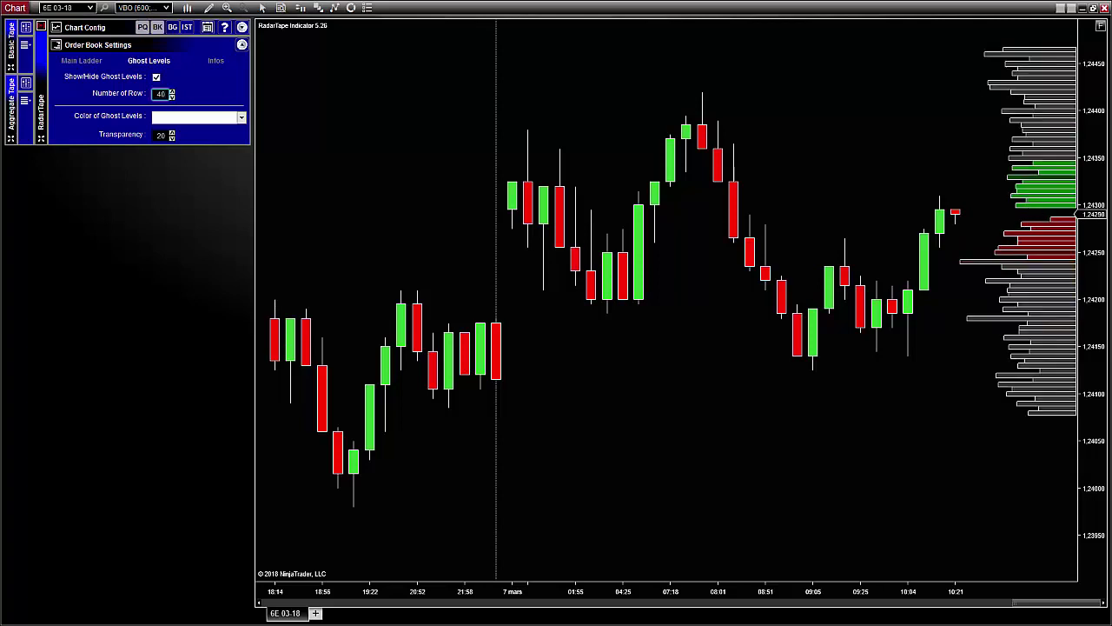
pyautogui.doubleClick(161, 94)
pyautogui.write('20')
# Pick a light colour for the ghost levels and bring up the Infos totals settings.
pyautogui.click(199, 117)
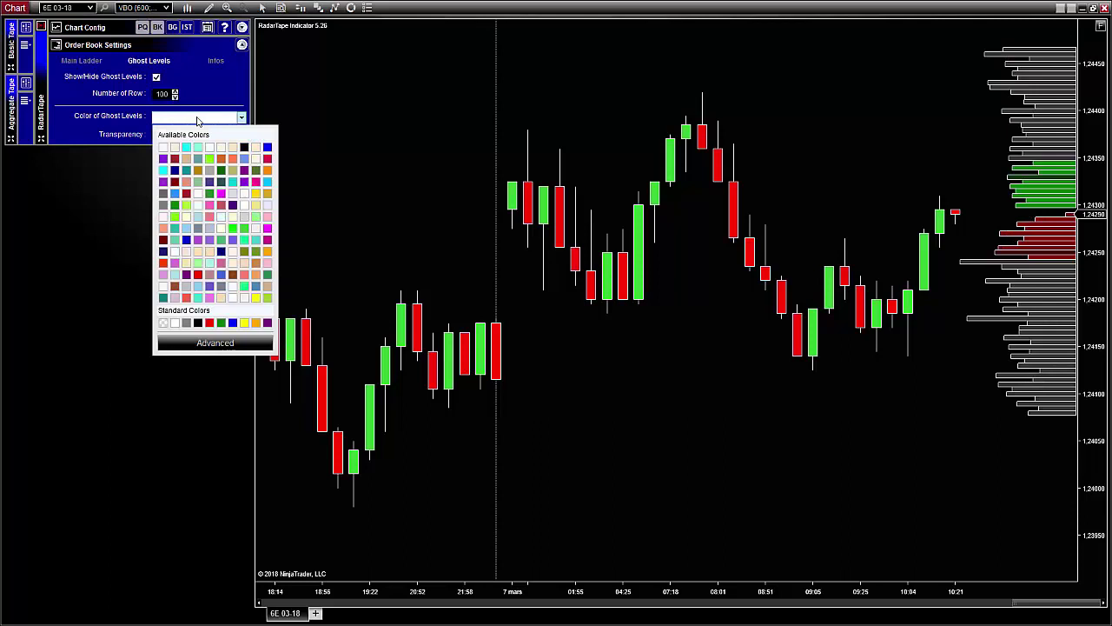
pyautogui.click(177, 150)
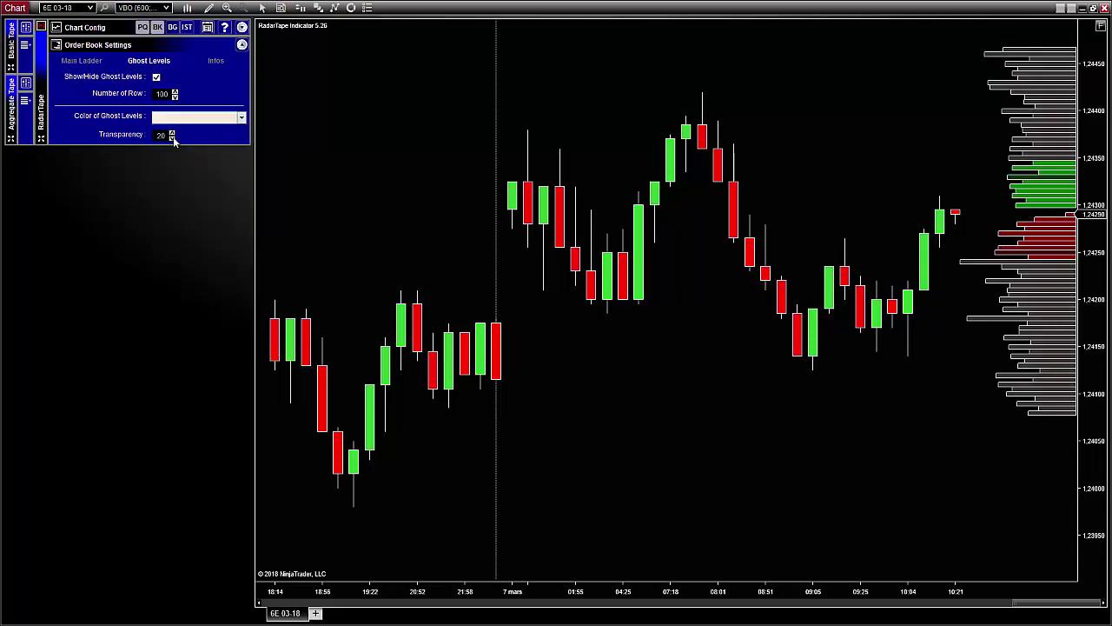
pyautogui.doubleClick(162, 135)
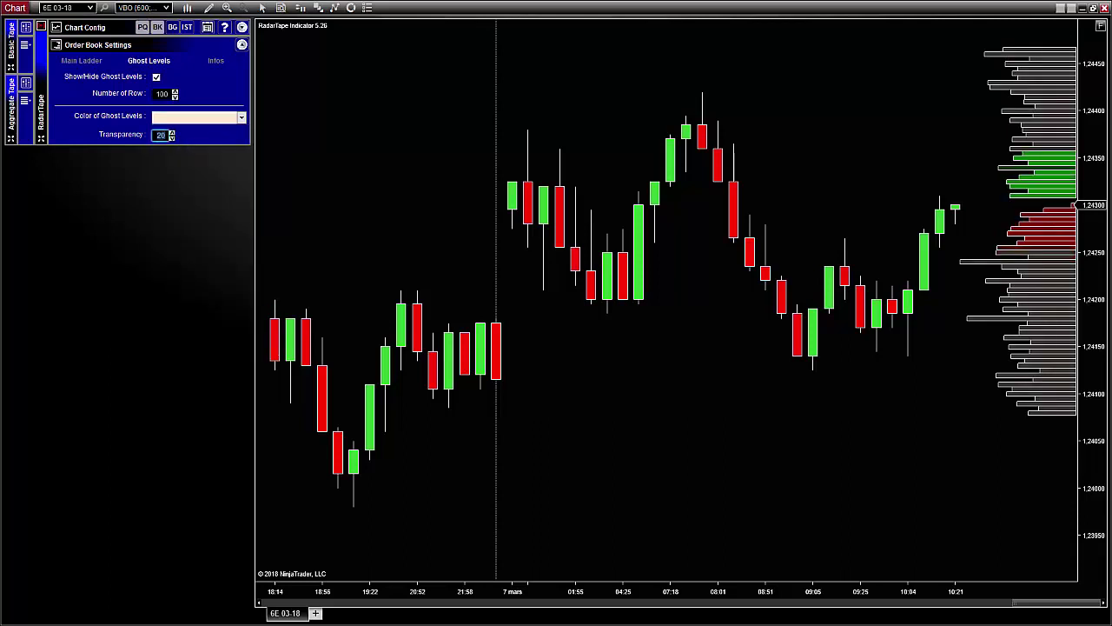
pyautogui.click(216, 61)
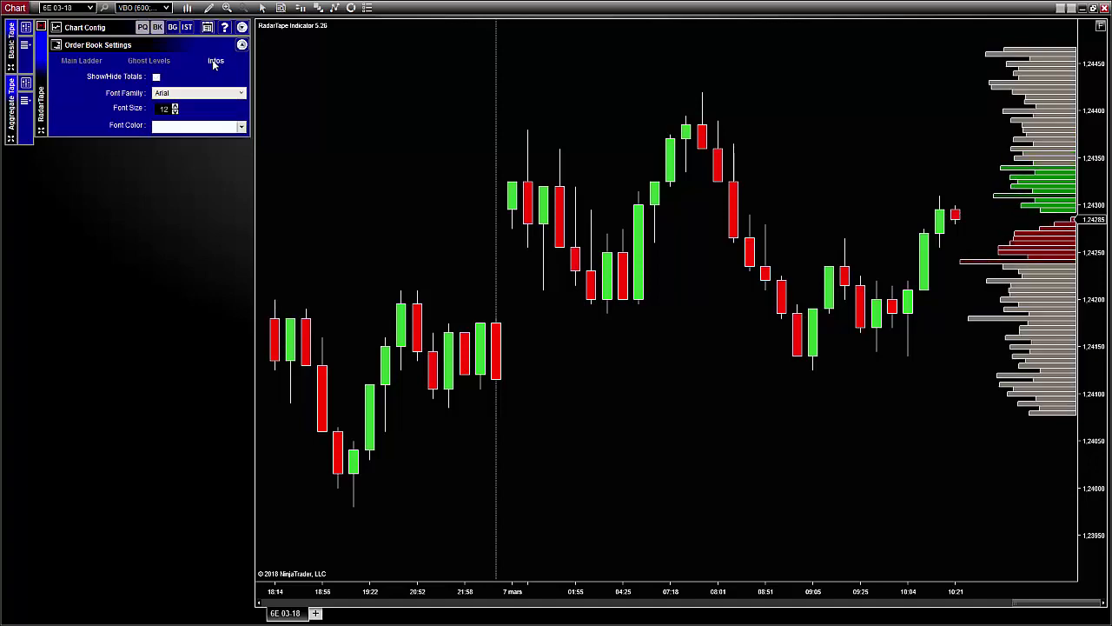
# Check Show/Hide Totals and set Font Family Calibri, Font Size 18, Font Color salmon.
pyautogui.click(157, 78)
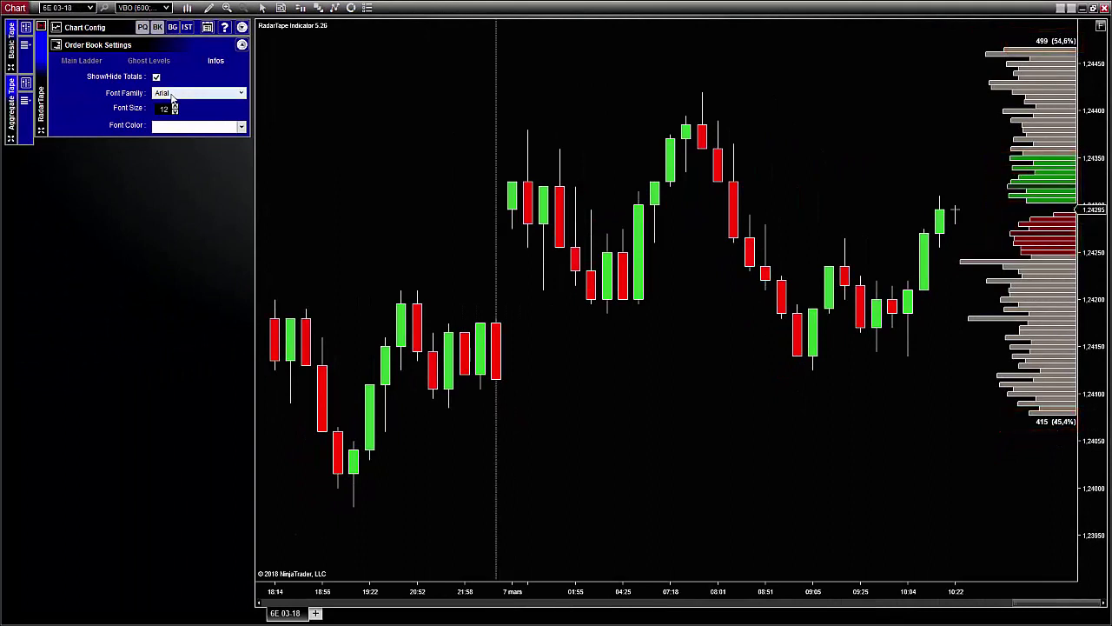
pyautogui.click(172, 94)
pyautogui.click(173, 129)
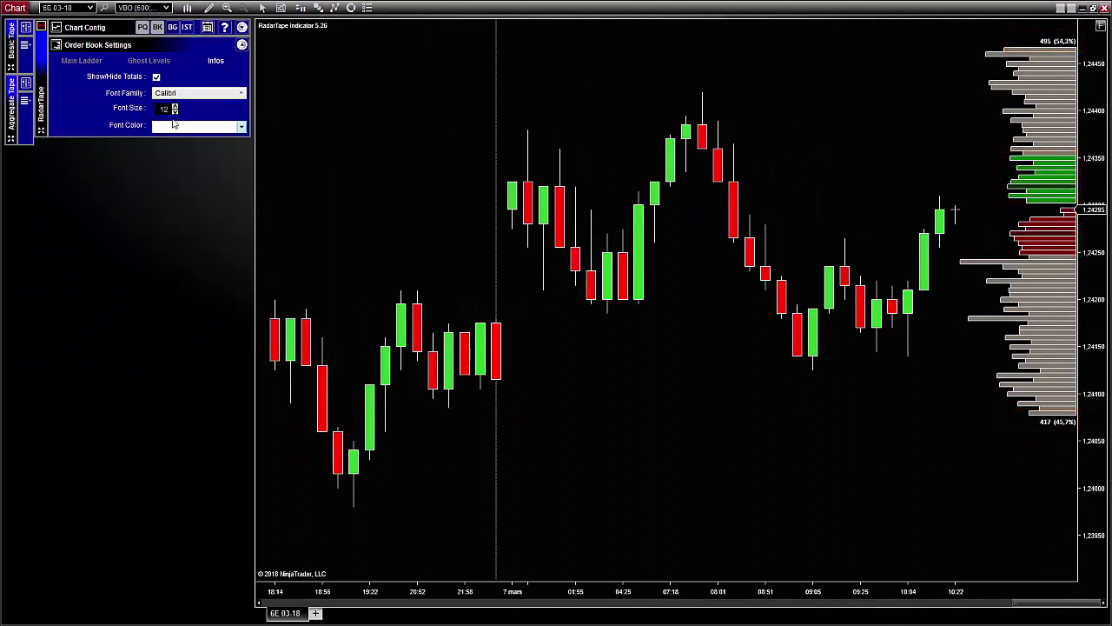
pyautogui.click(174, 106)
pyautogui.click(175, 106)
pyautogui.click(175, 106)
pyautogui.click(175, 106)
pyautogui.click(174, 106)
pyautogui.click(174, 106)
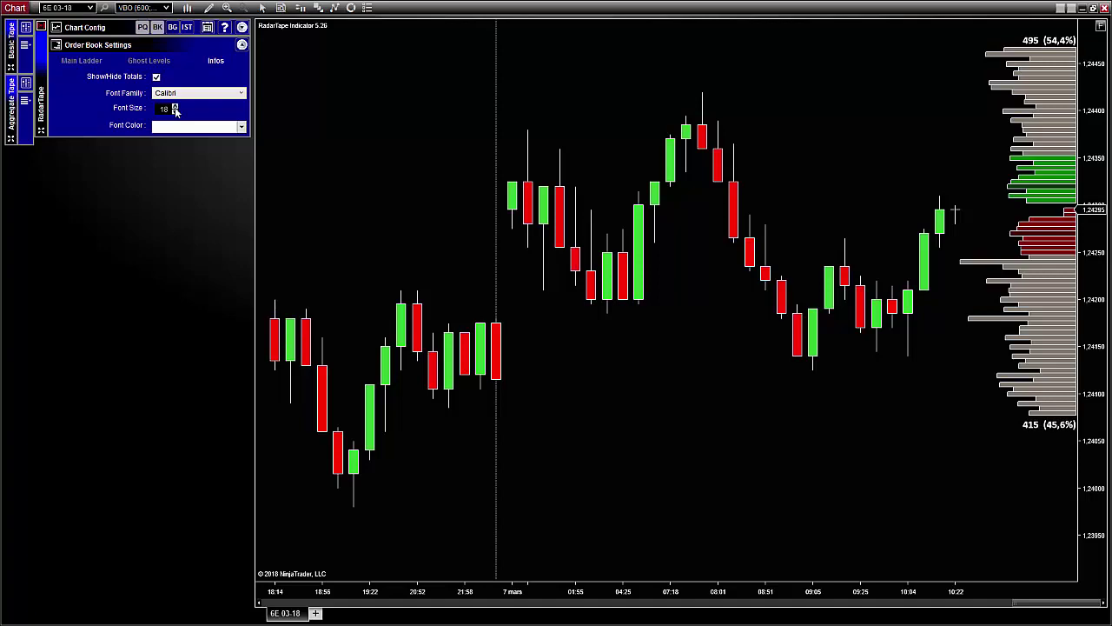
pyautogui.click(181, 130)
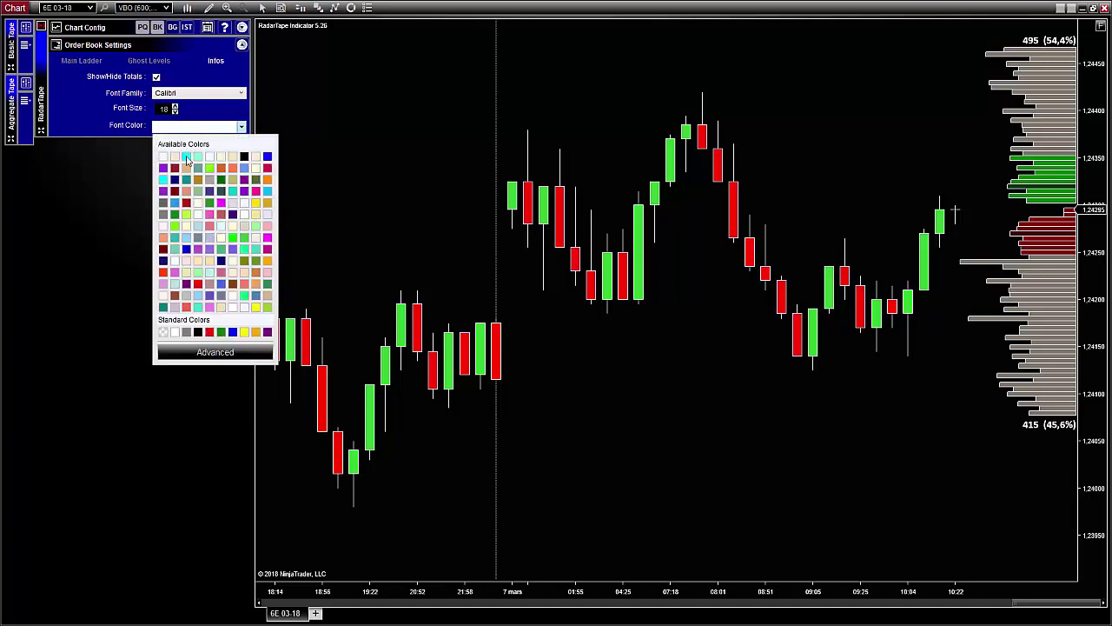
pyautogui.click(166, 238)
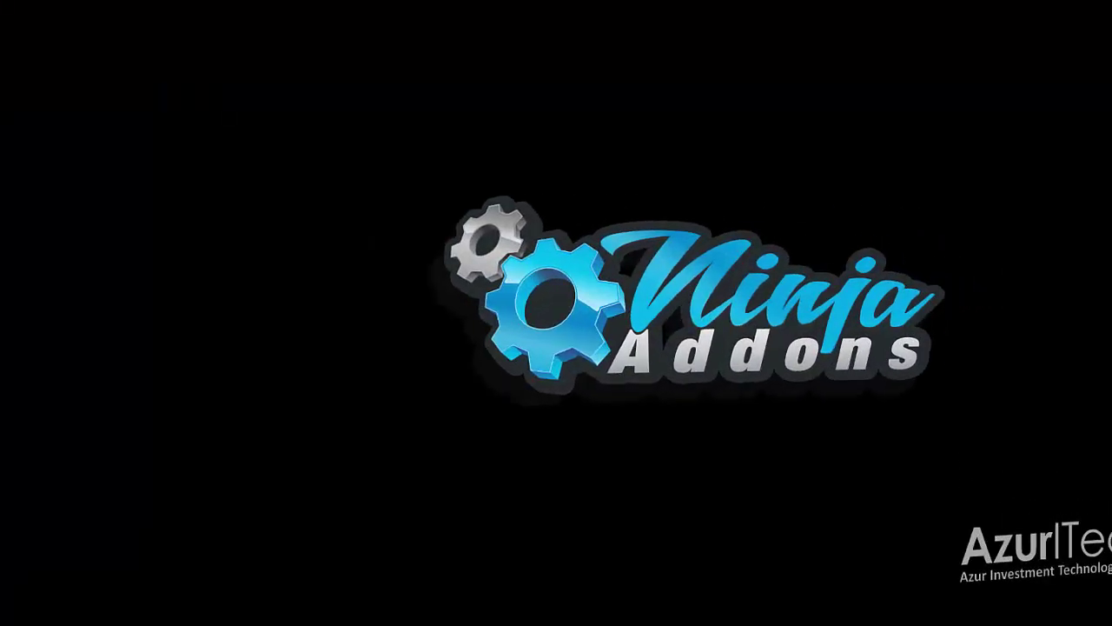